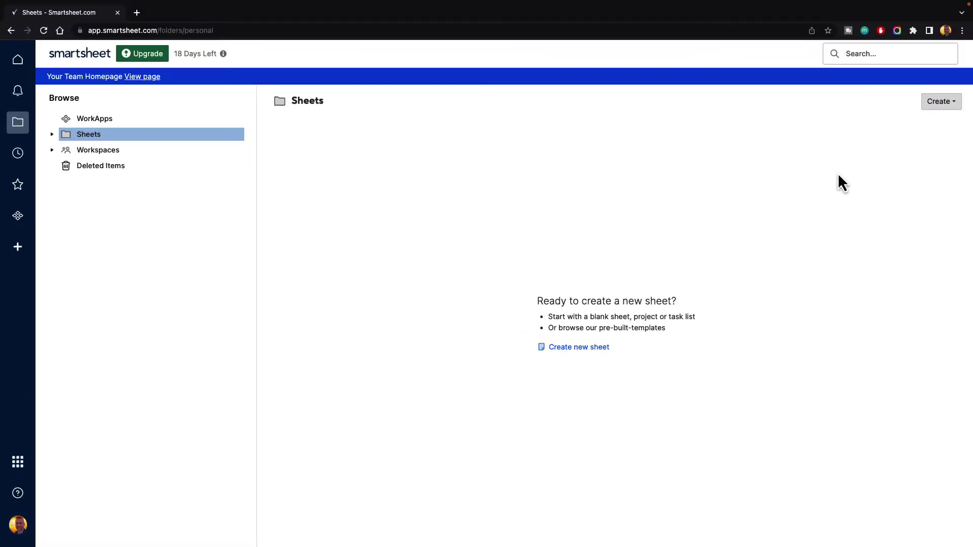
Create a new blank grid sheet named 'Managing Users'
click(940, 102)
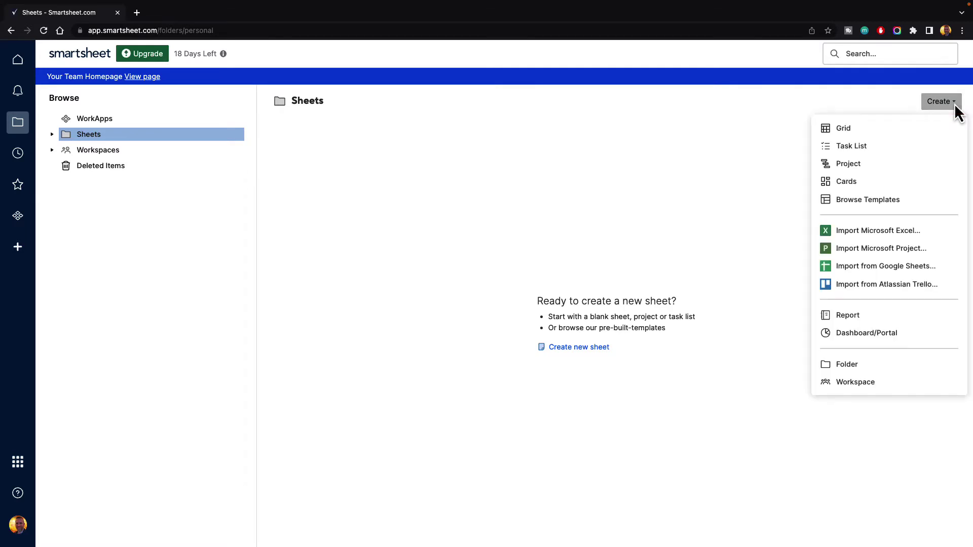
click(893, 133)
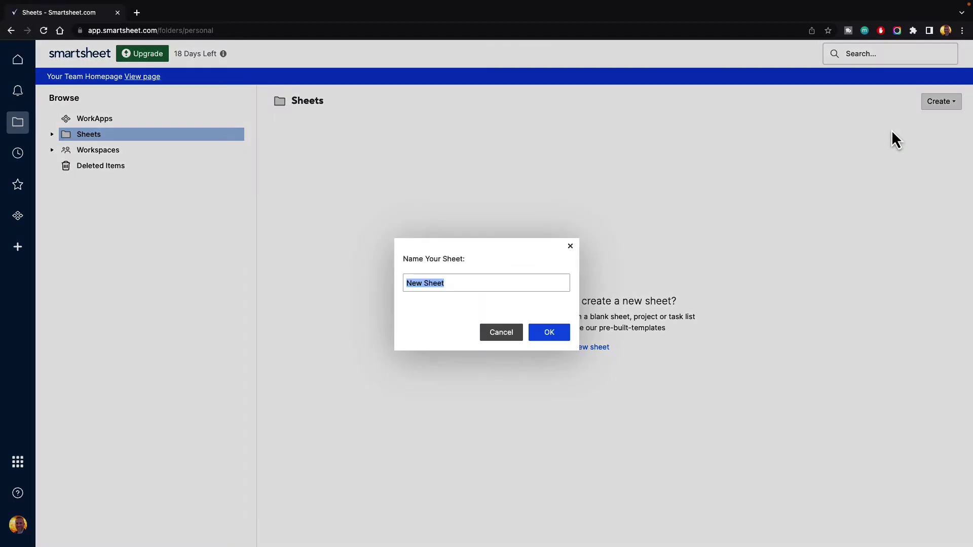
text(Managing Users)
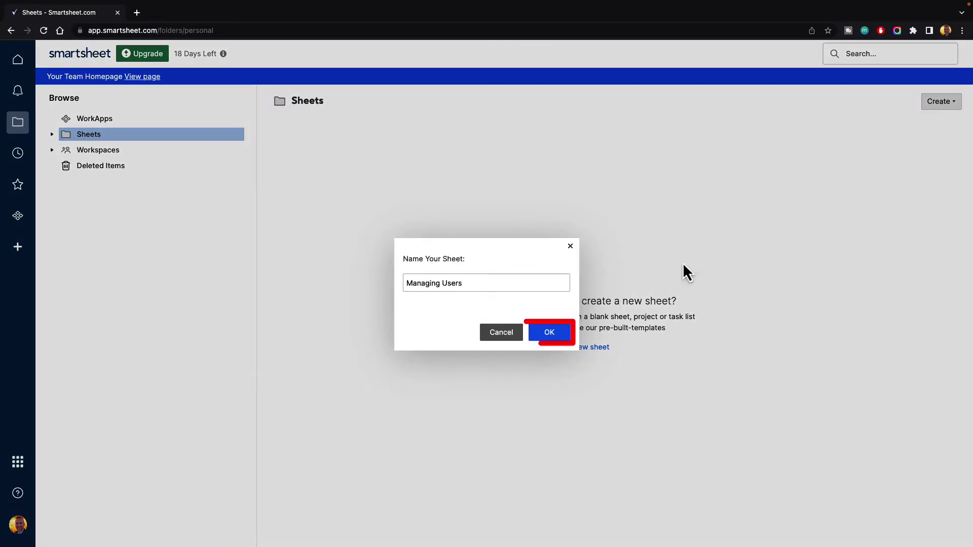
click(547, 337)
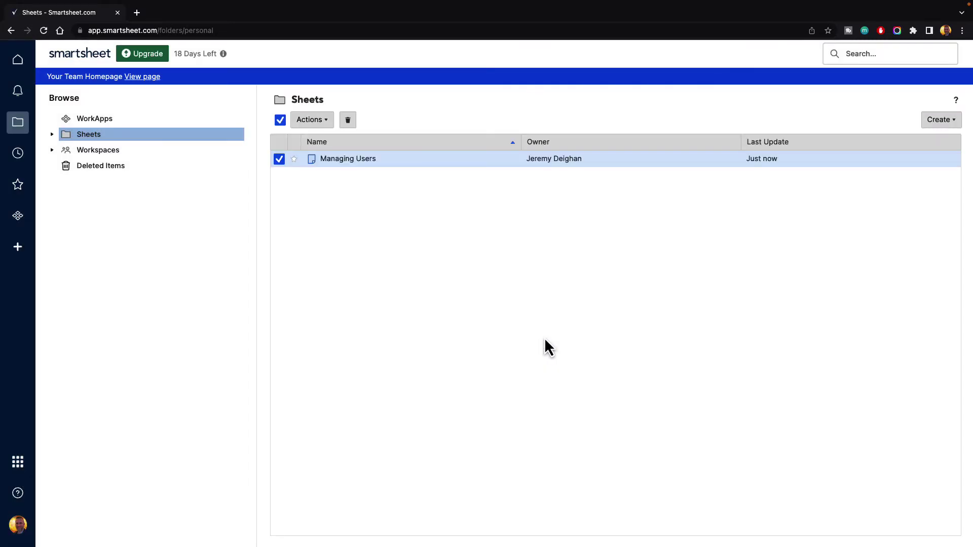
Open the Managing Users sheet and enter 'Task Name' in row 1 of the Primary Column
click(339, 160)
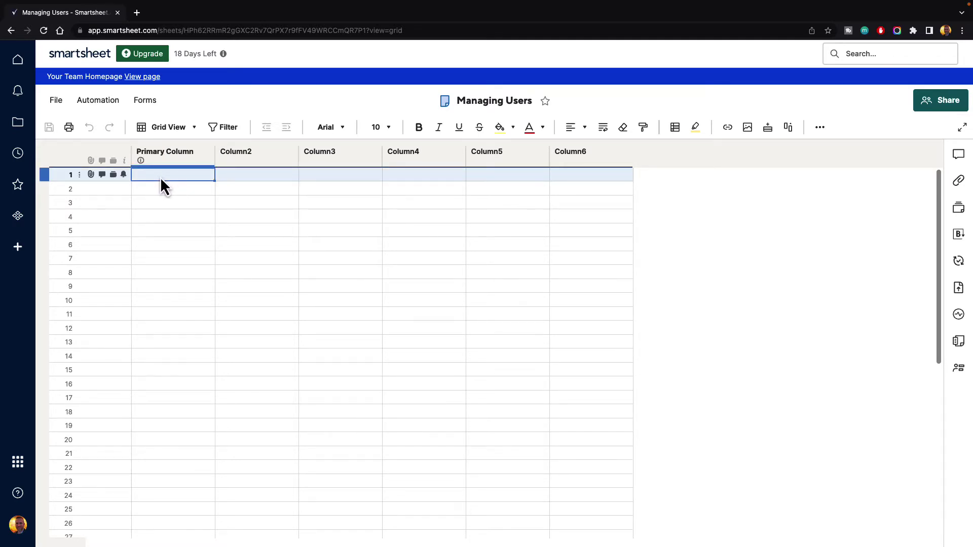
text(Task Name)
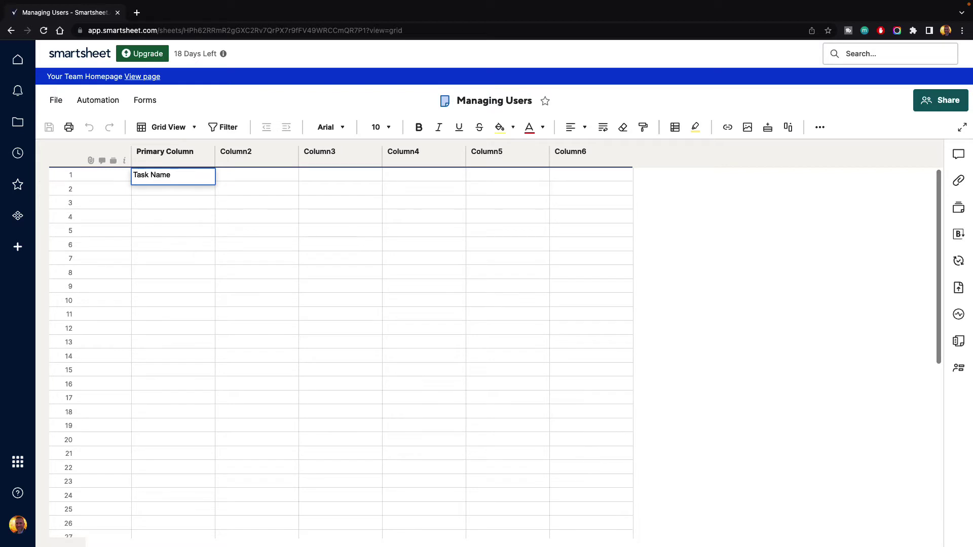
key(Tab)
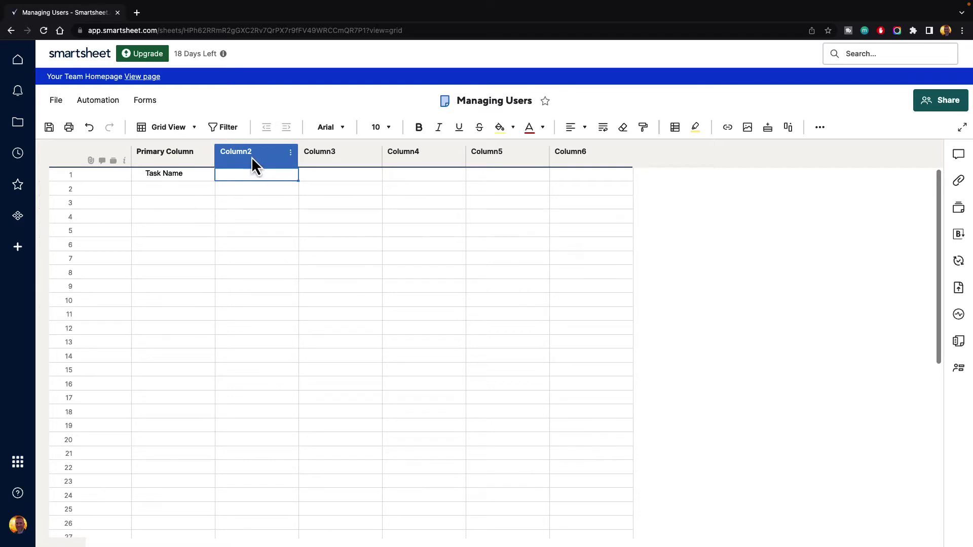
In Column2's properties, rename it to 'Assigned To' and set its type to Contact list
click(290, 152)
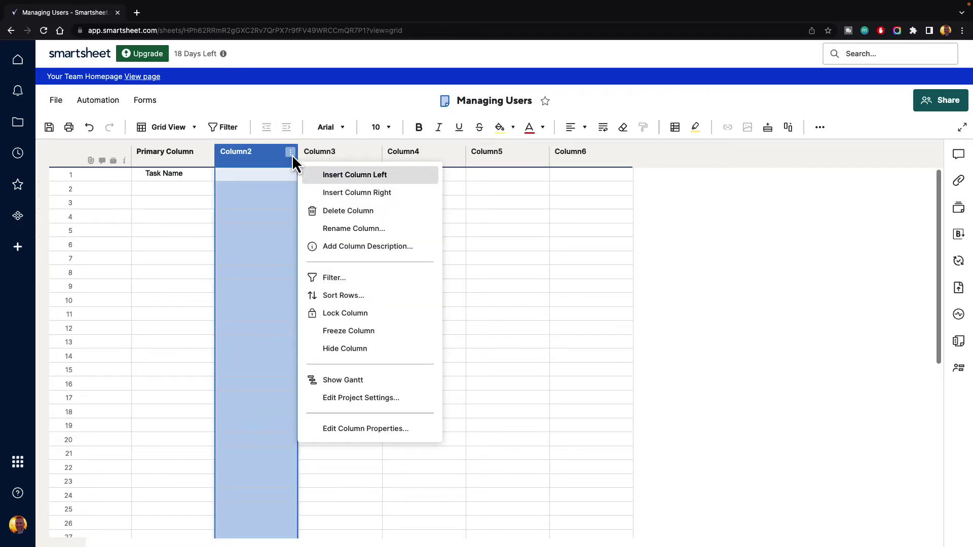
click(369, 430)
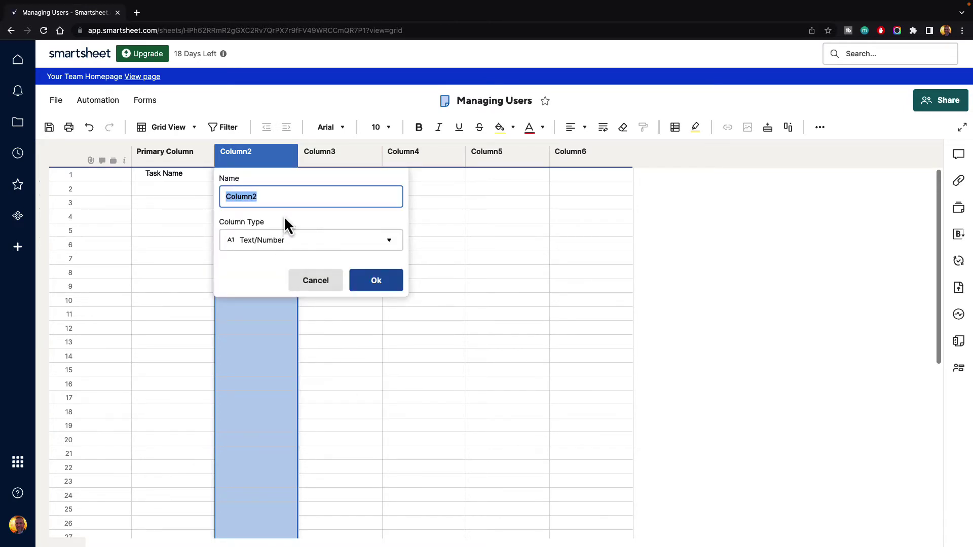
text(Assigned To)
click(391, 243)
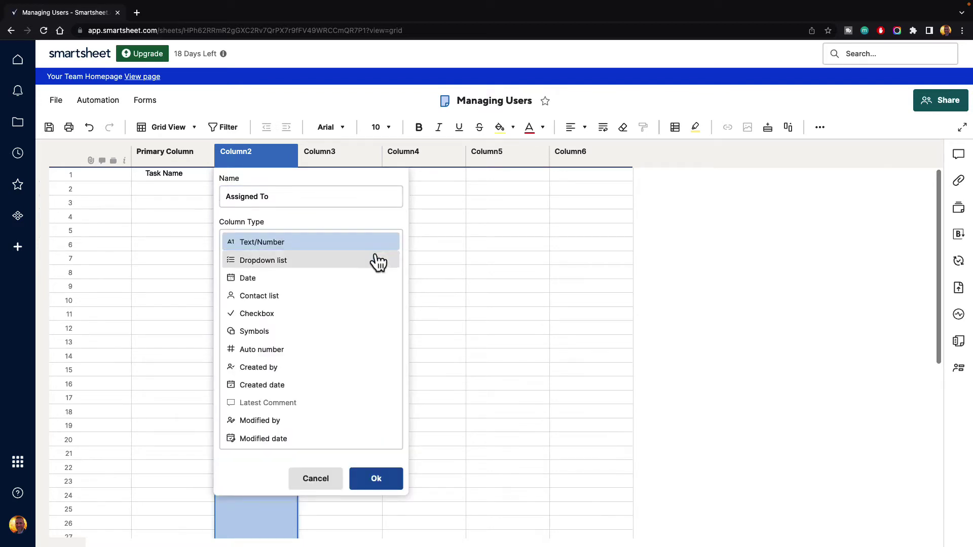
click(277, 299)
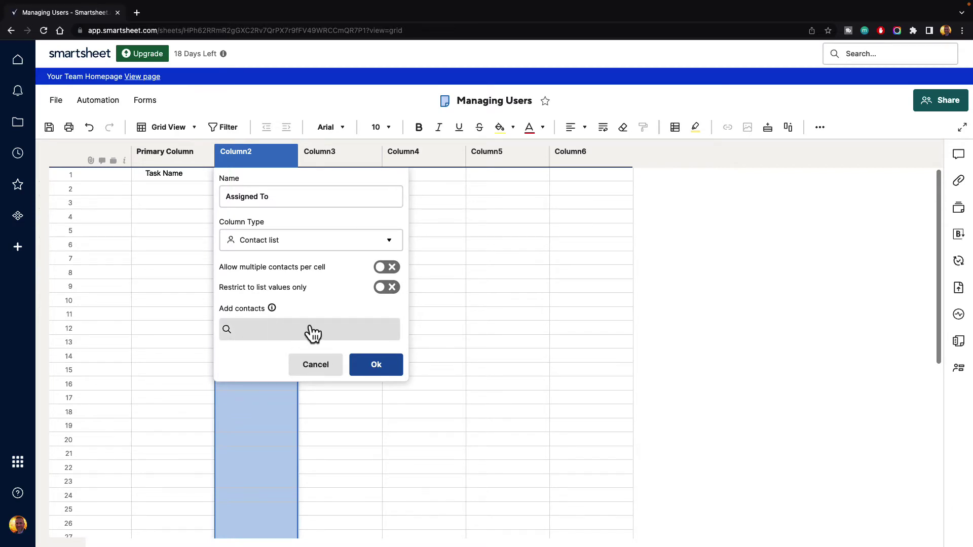
Apply the Assigned To column changes and show the contact choices for row 1's Assigned To cell
click(377, 366)
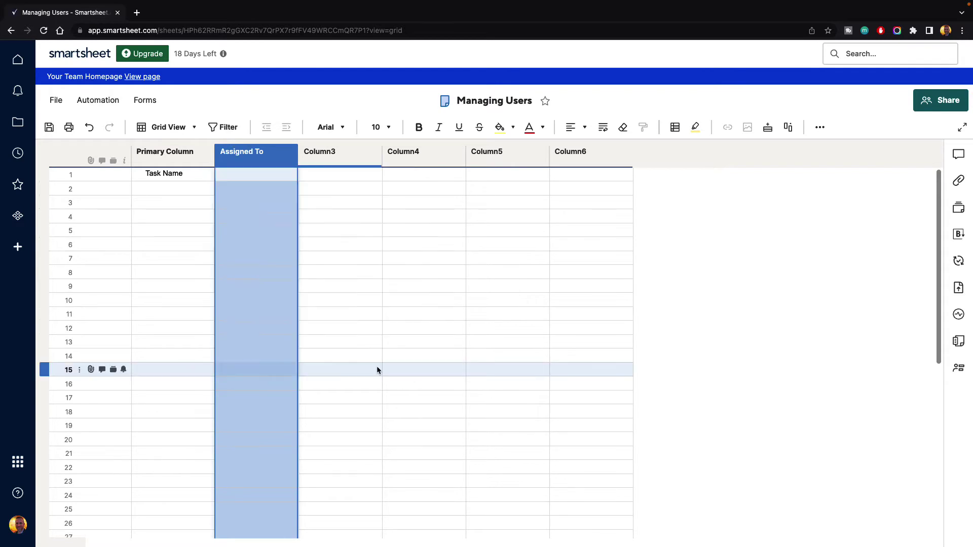
click(263, 219)
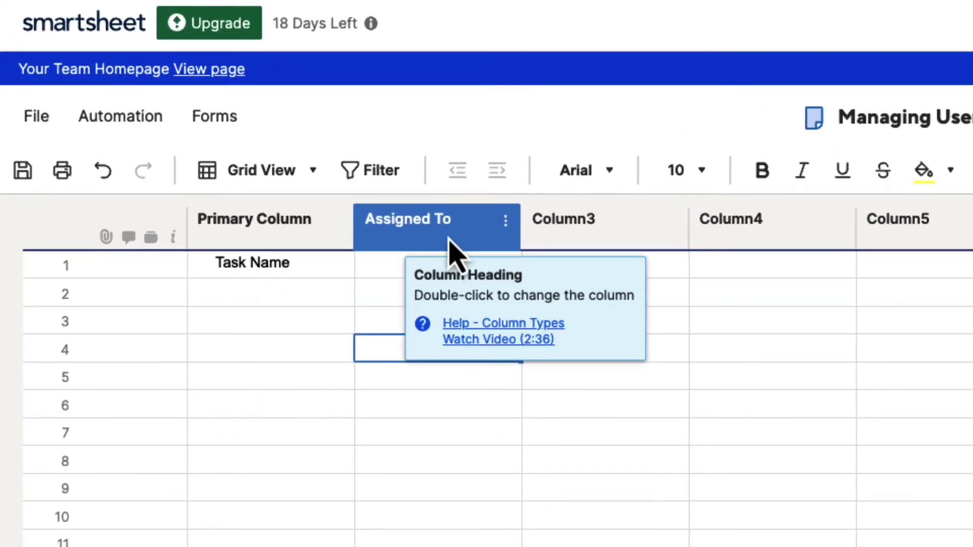
click(435, 395)
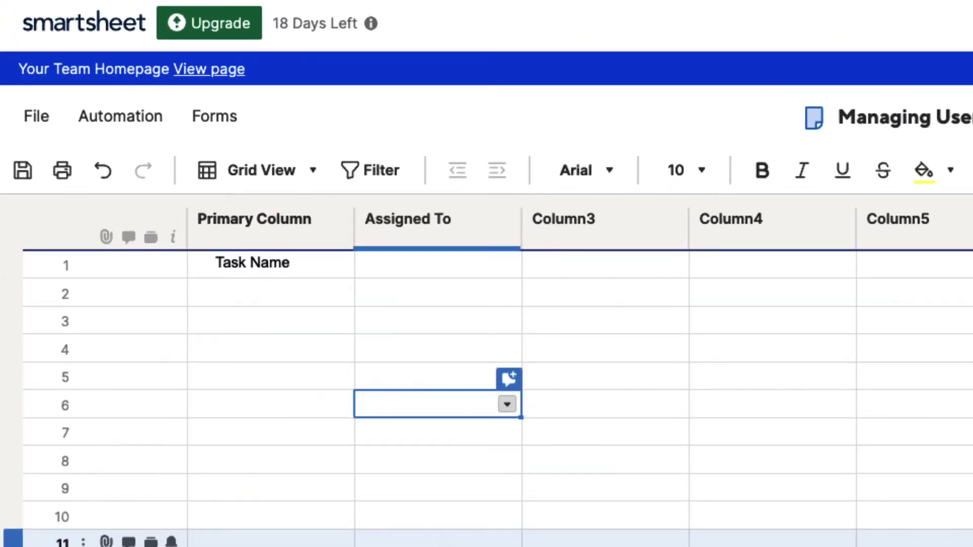
drag(441, 395, 445, 270)
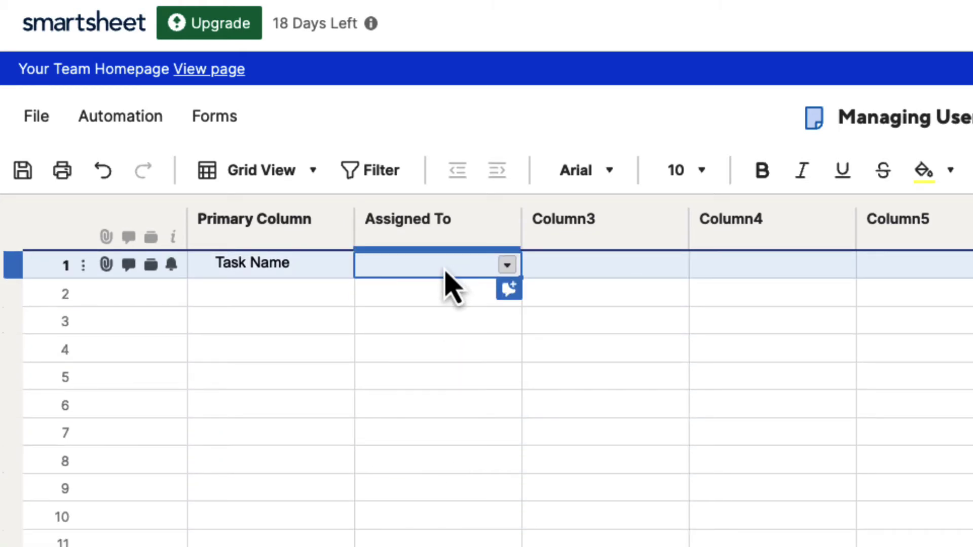
click(507, 266)
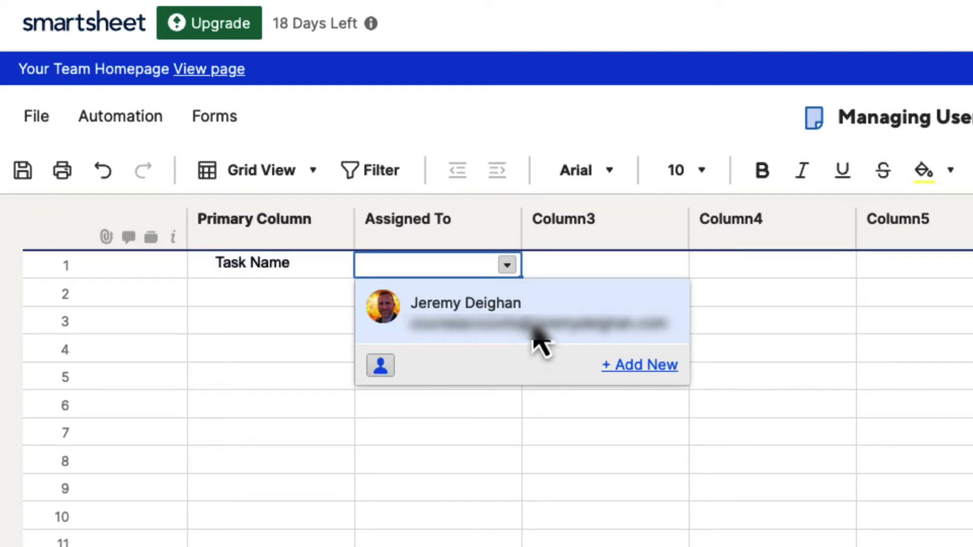
Add a new contact with their name and e-mail and assign them to row 1
click(645, 374)
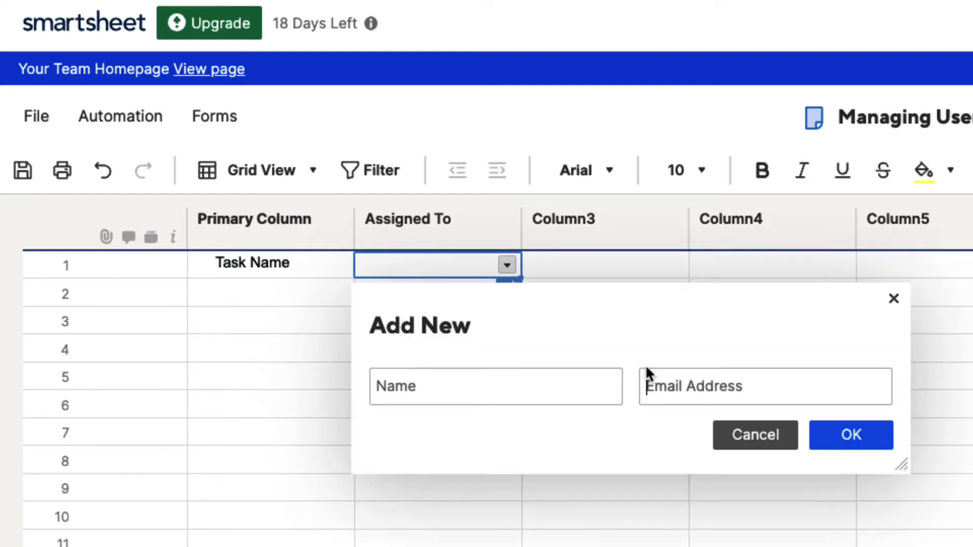
click(479, 393)
text(Susan)
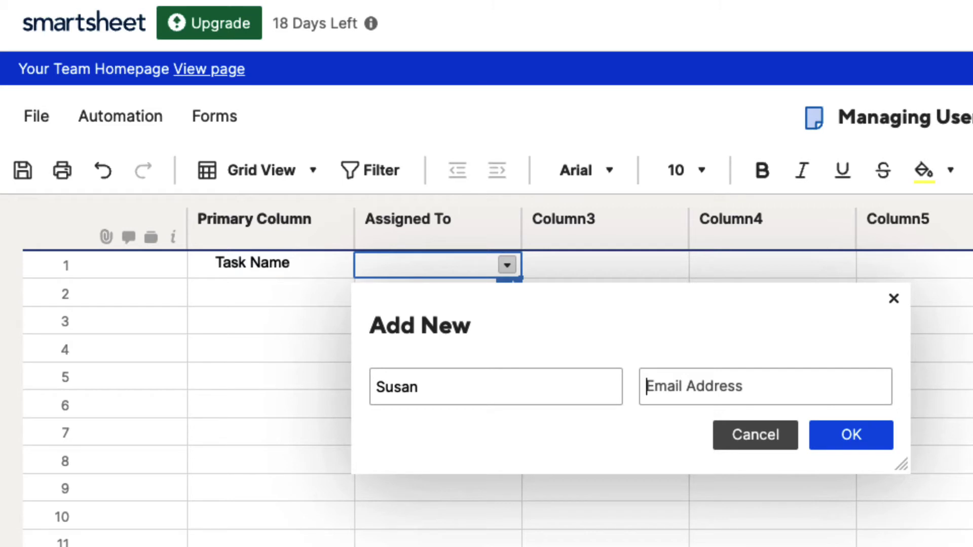
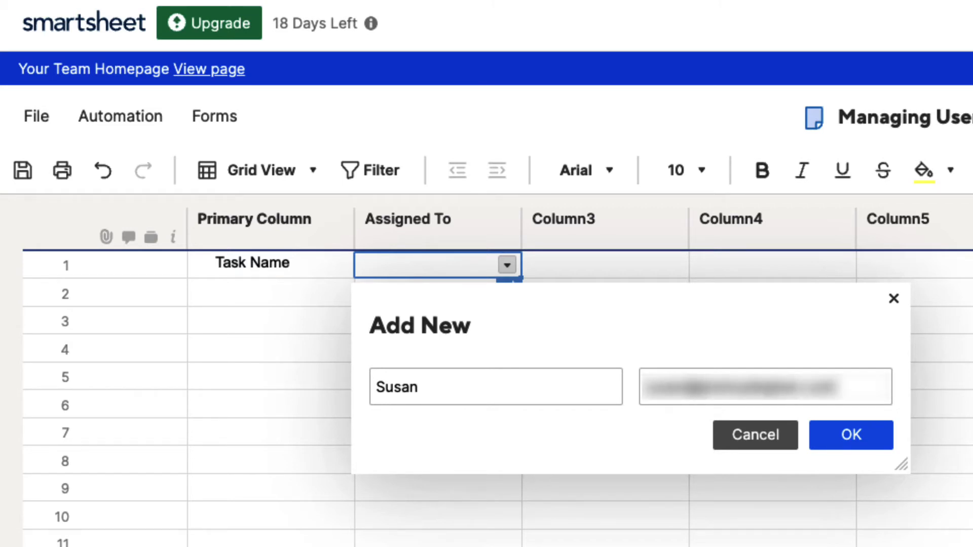
click(856, 437)
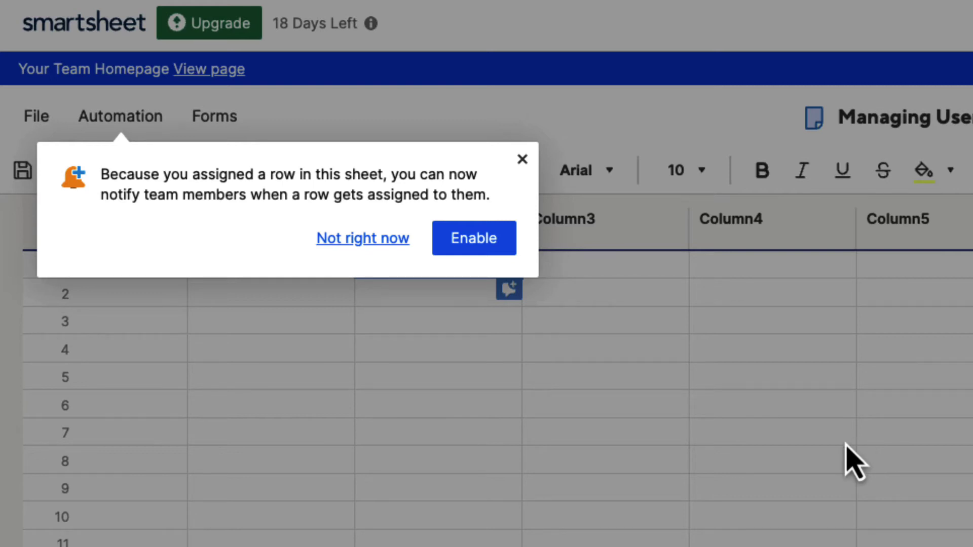
Decline the assignment notification and recheck row 1's contact list for the new contact
click(356, 239)
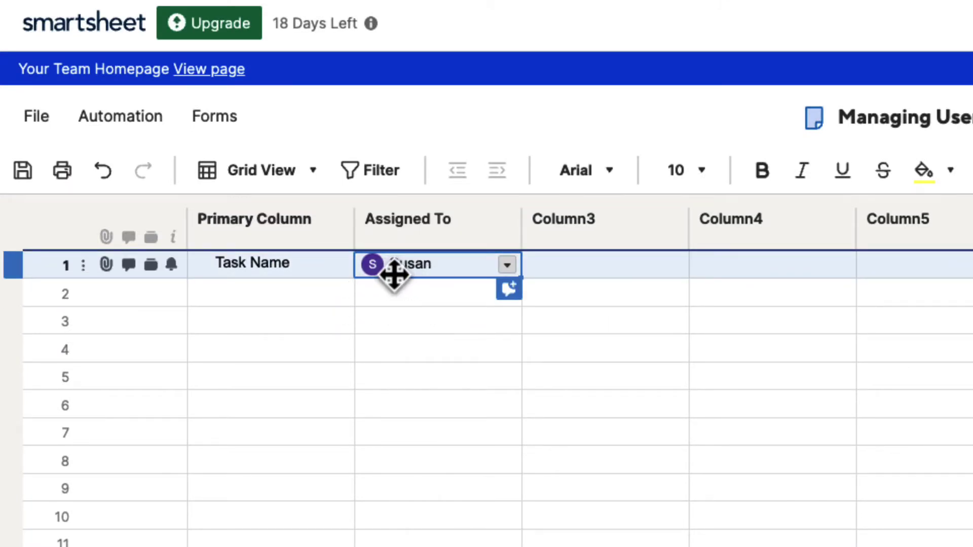
click(506, 265)
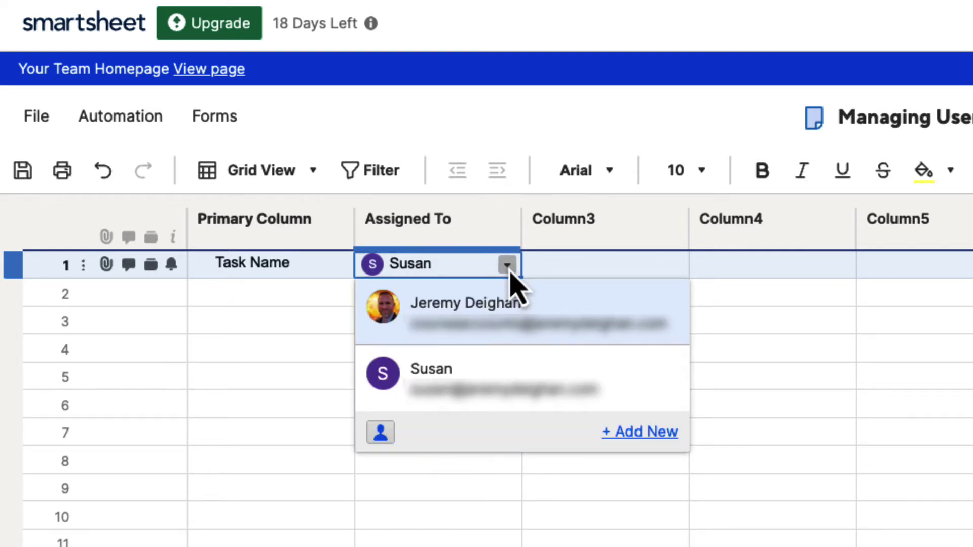
click(311, 299)
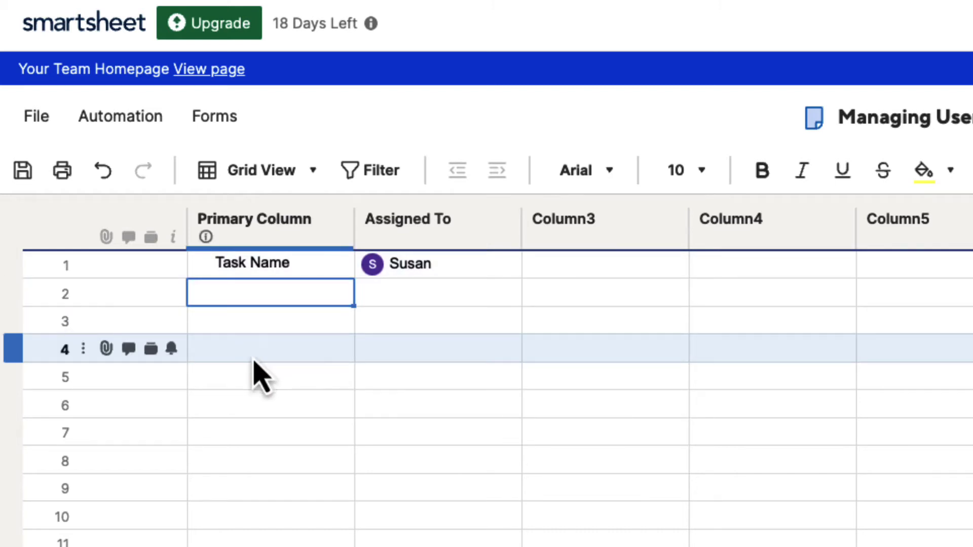
scroll(238, 421, down, 1)
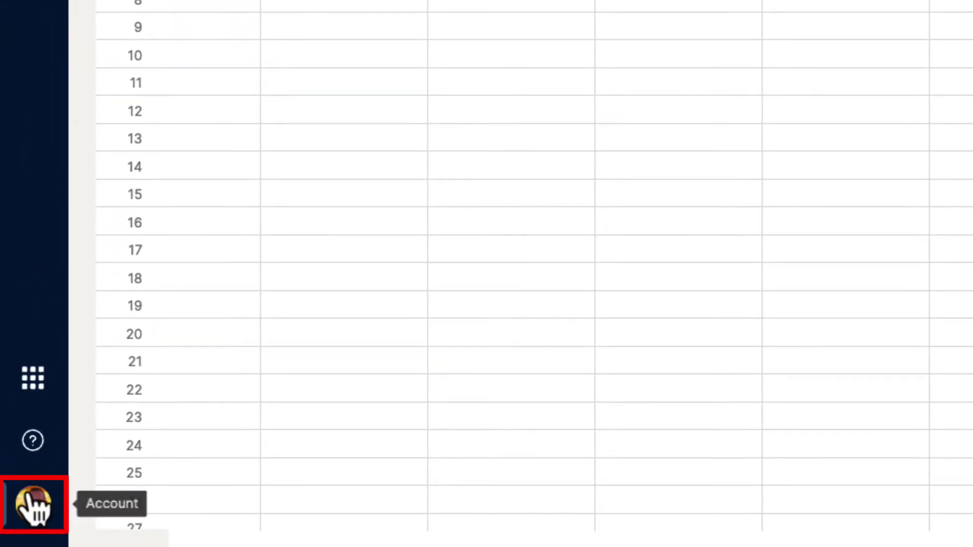
click(33, 512)
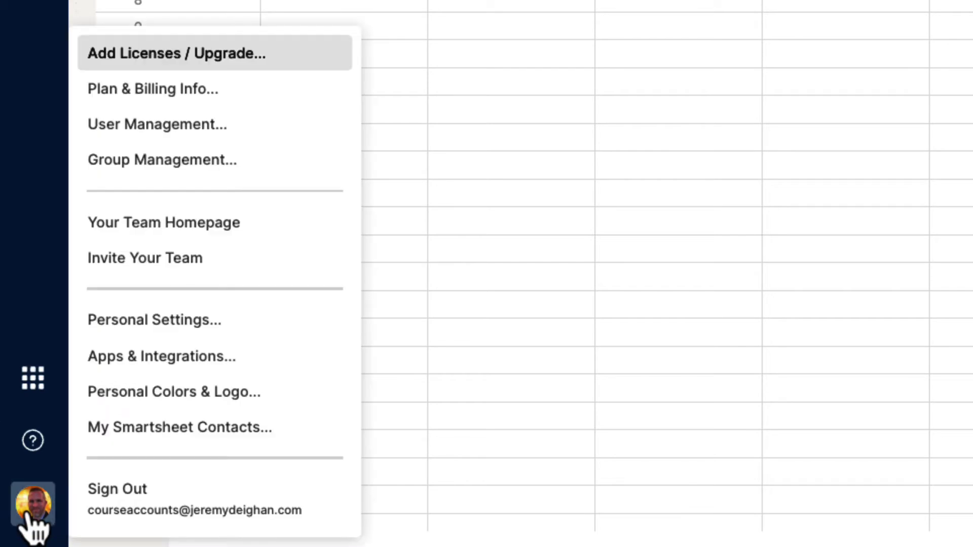
click(155, 440)
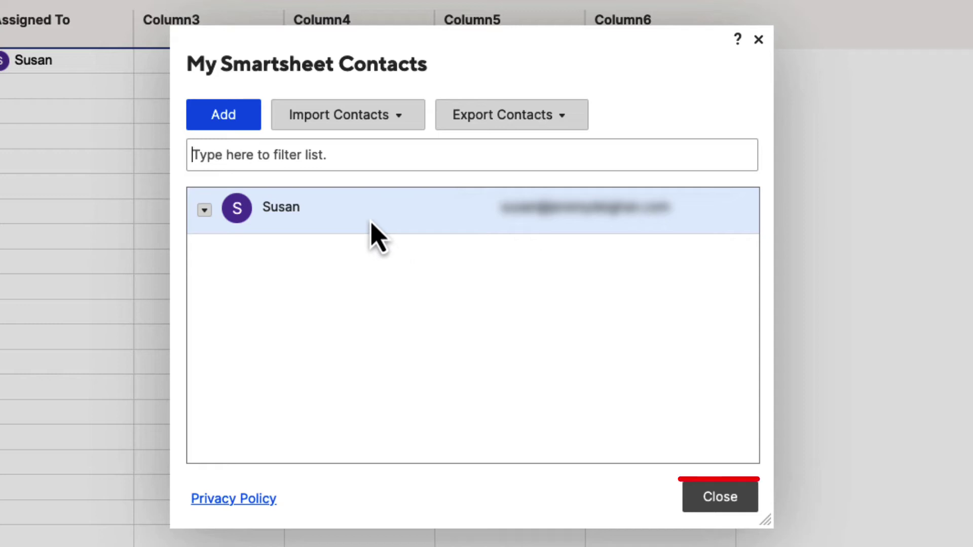
Close the contacts list and go to User Management from the account menu
click(721, 502)
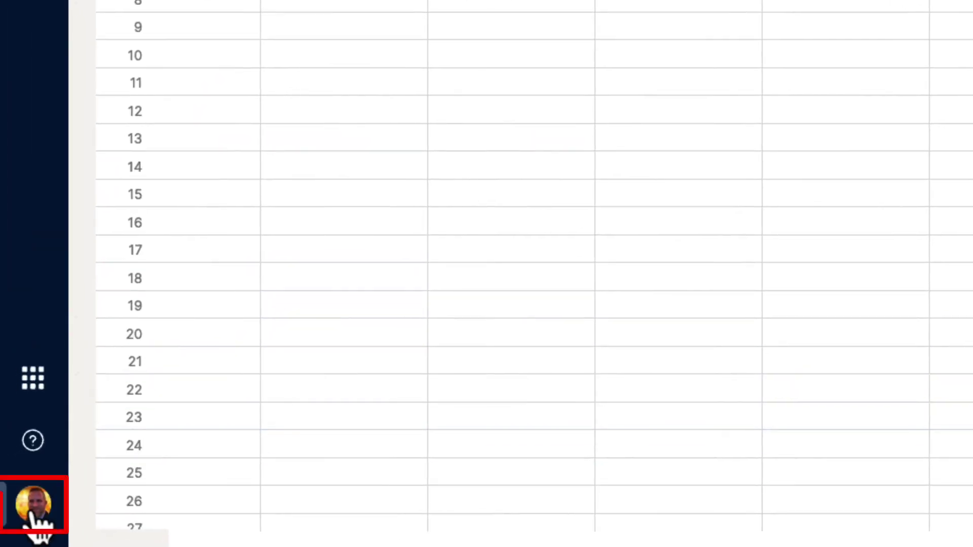
click(31, 512)
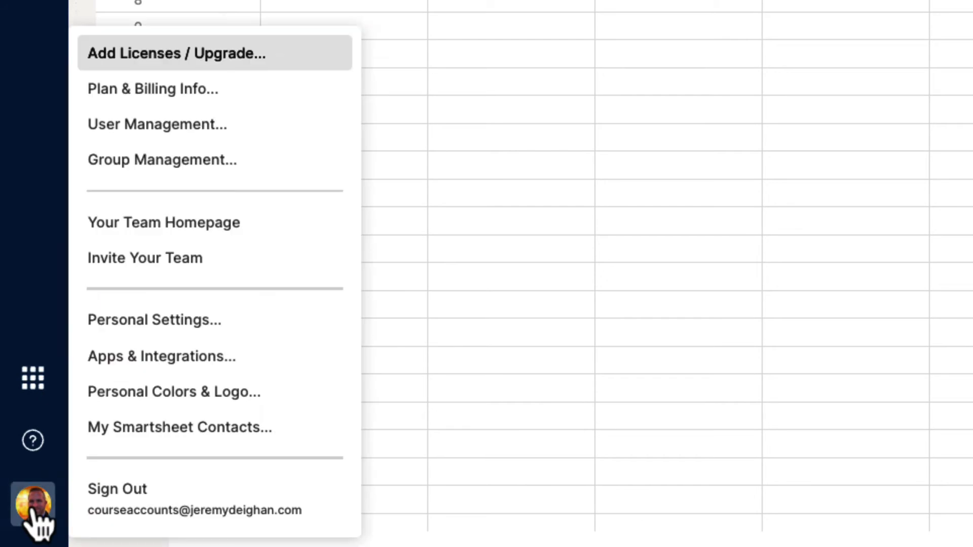
click(192, 135)
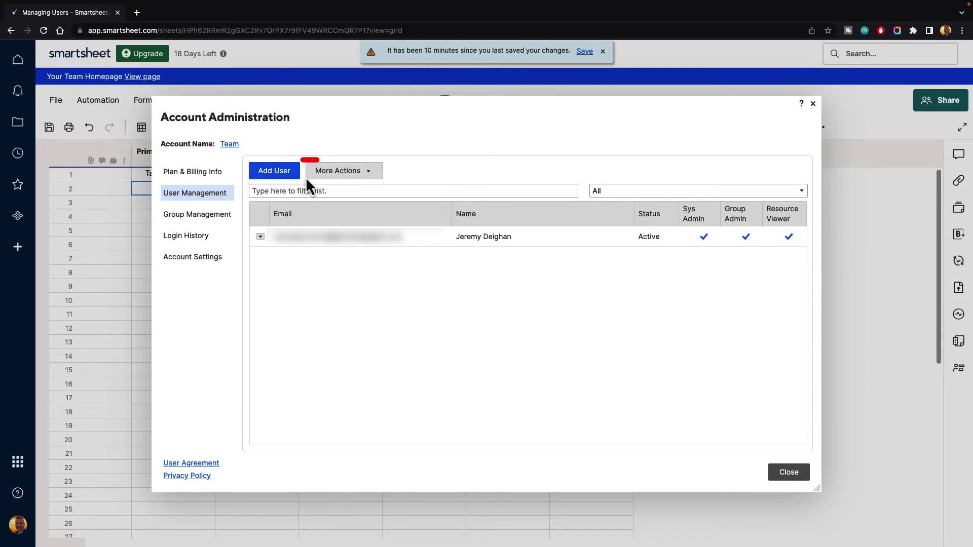
Look over More Actions and the status filter, leaving all users shown
click(369, 172)
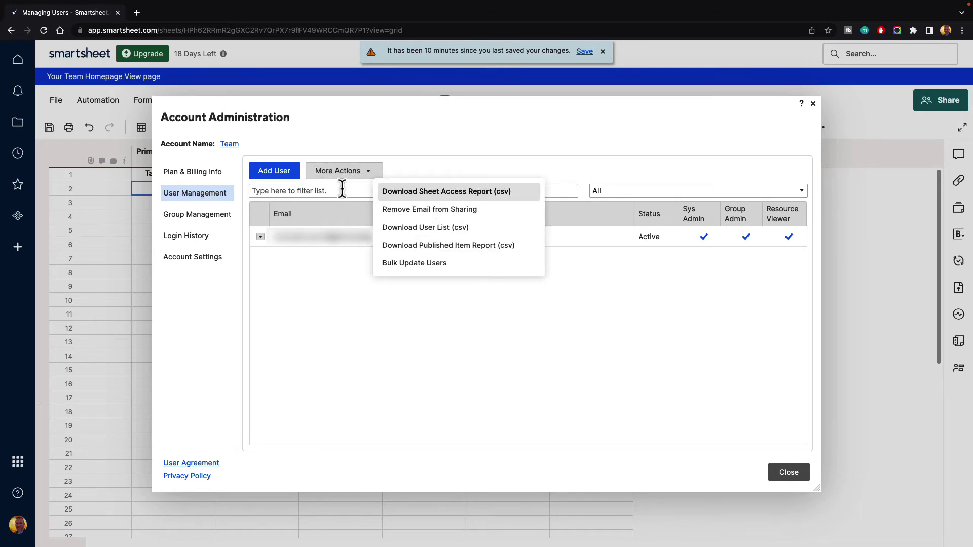
click(337, 191)
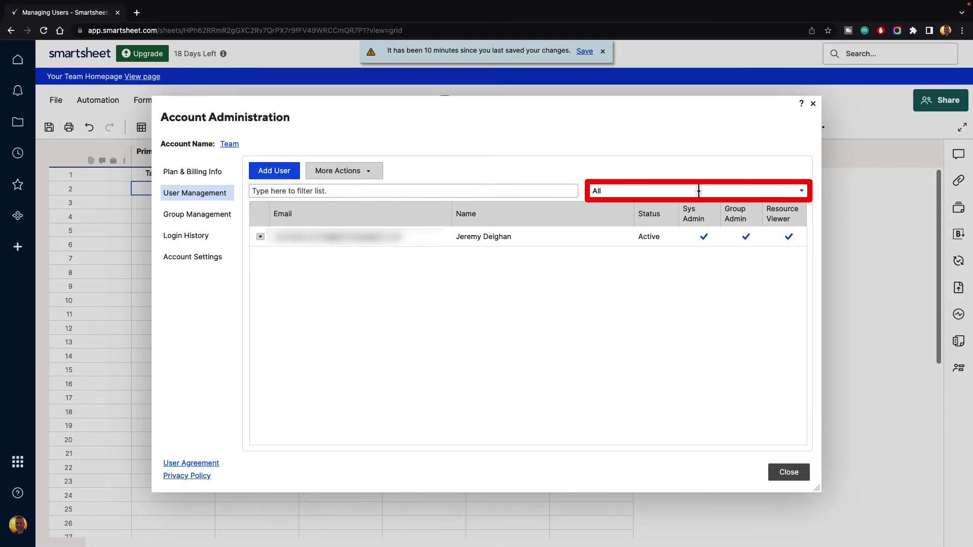
click(803, 191)
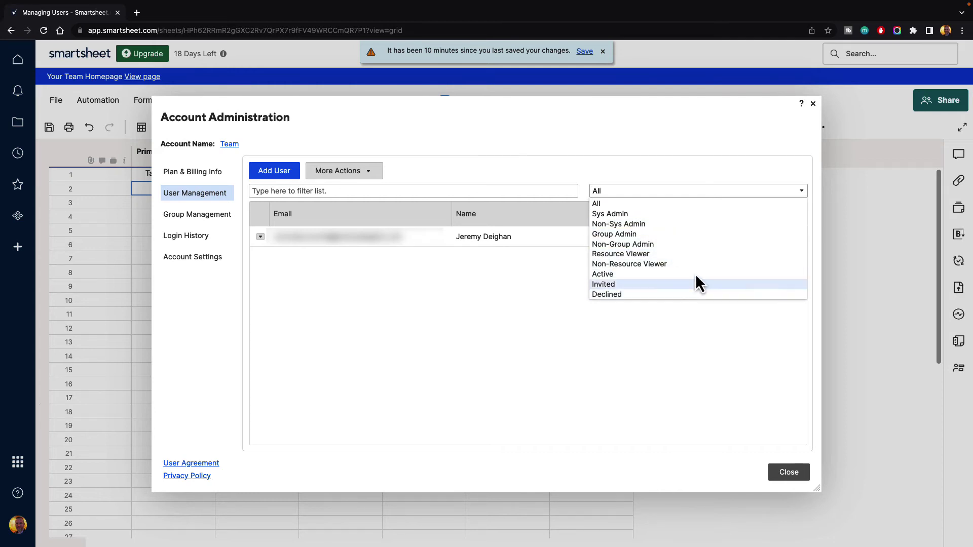
click(802, 190)
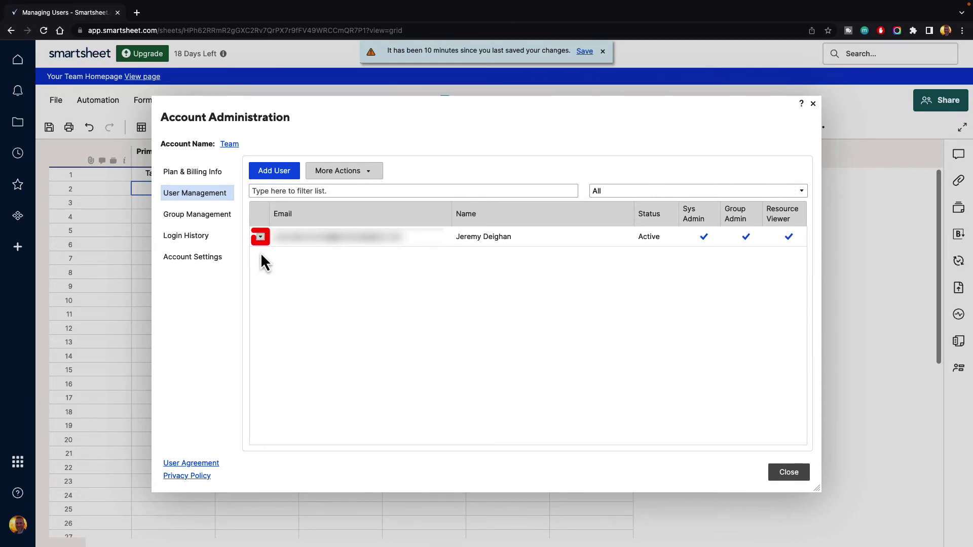
click(260, 238)
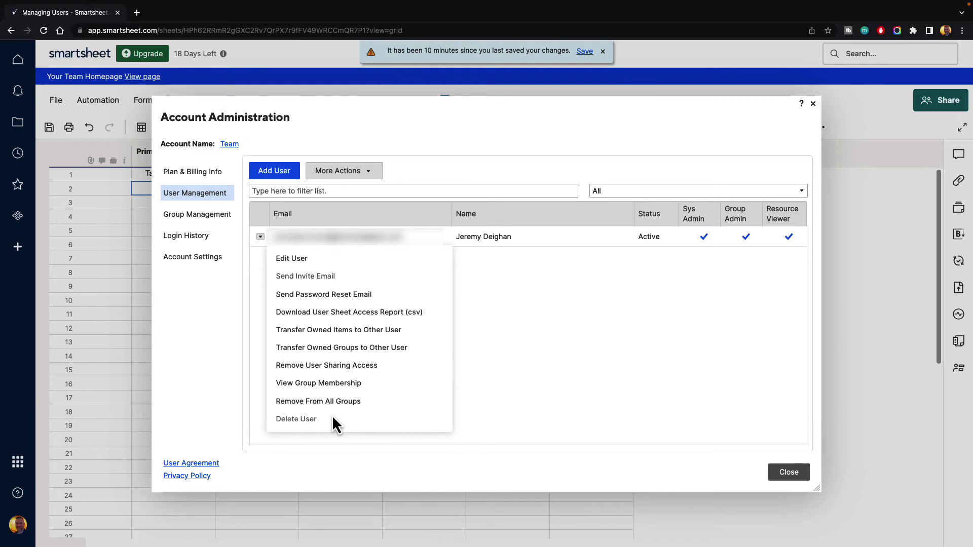
click(485, 392)
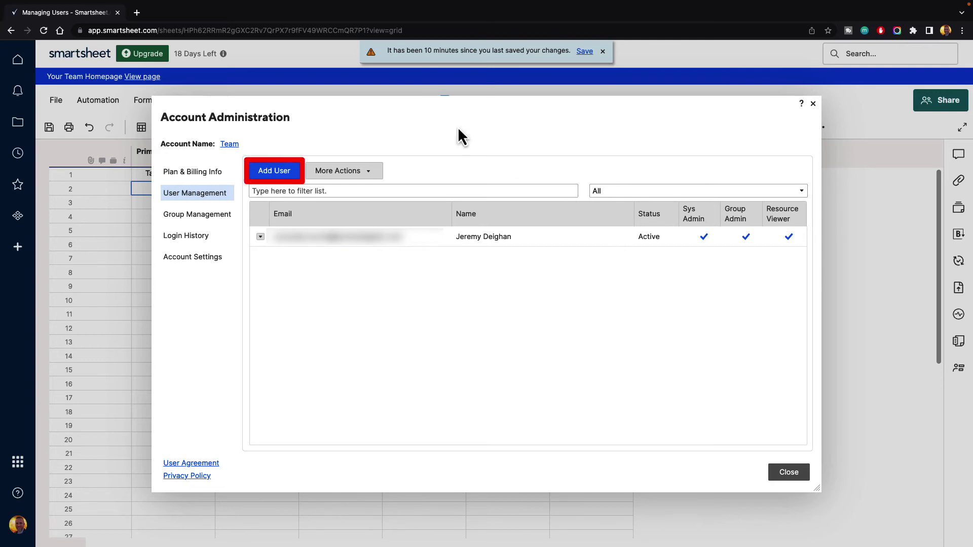
Add the new user by their e-mail address and send the account invitation
click(274, 175)
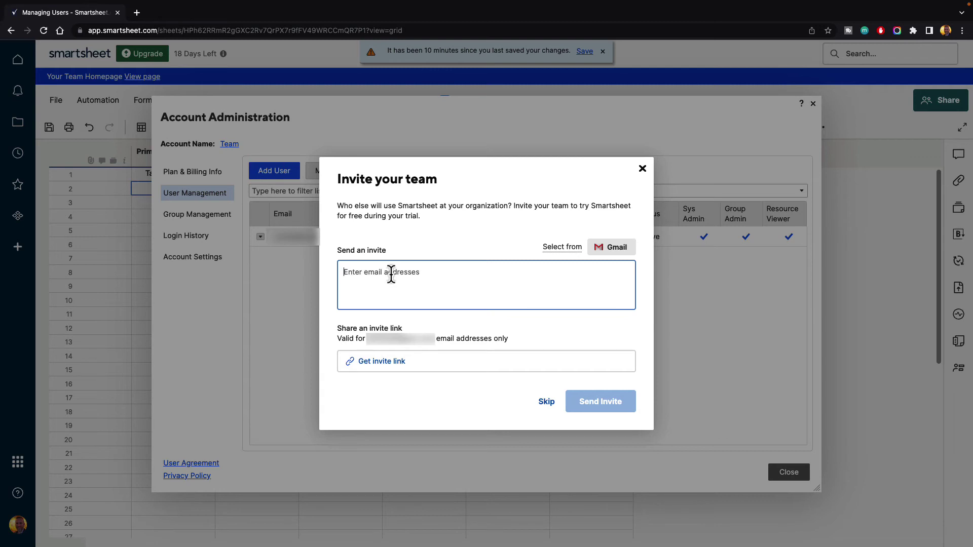
text(user@email)
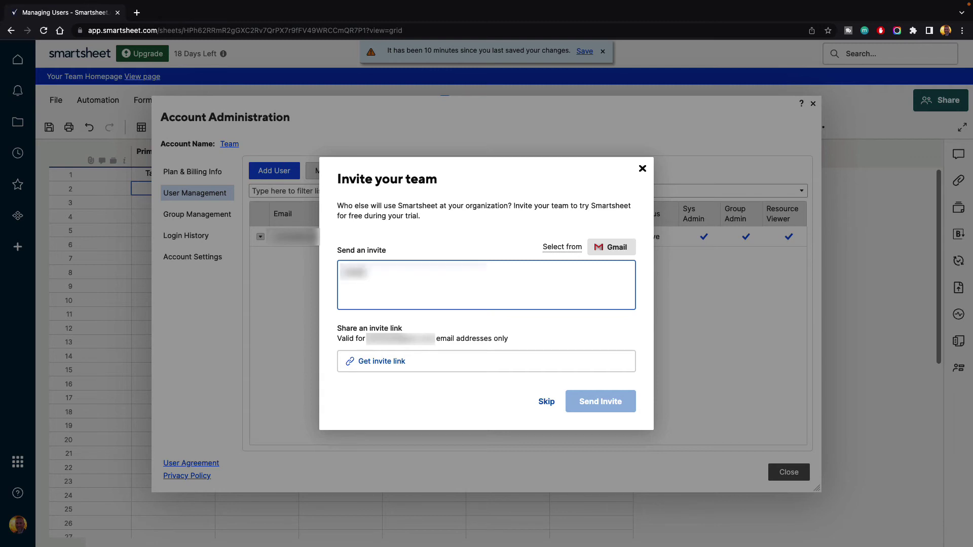
text(.com)
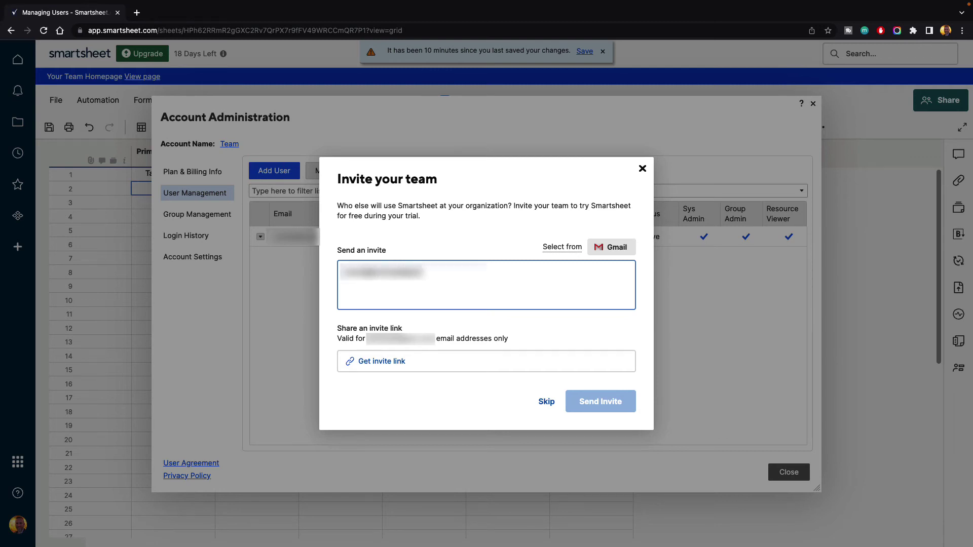
text(mple)
key(Tab)
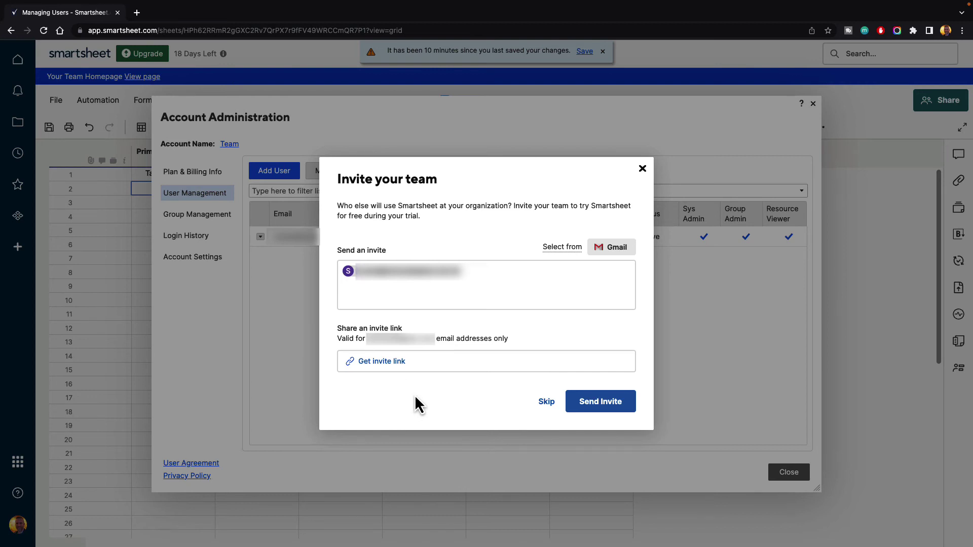
click(601, 406)
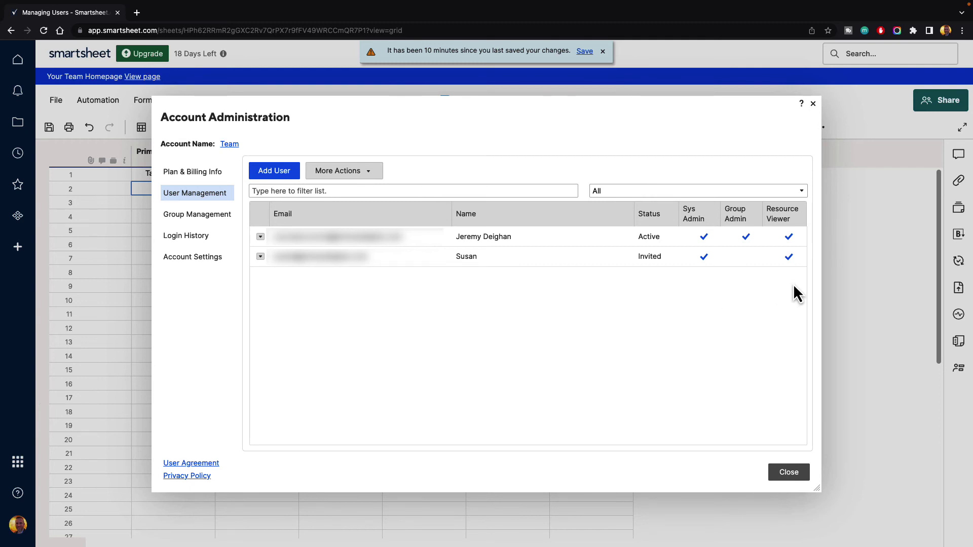
click(260, 257)
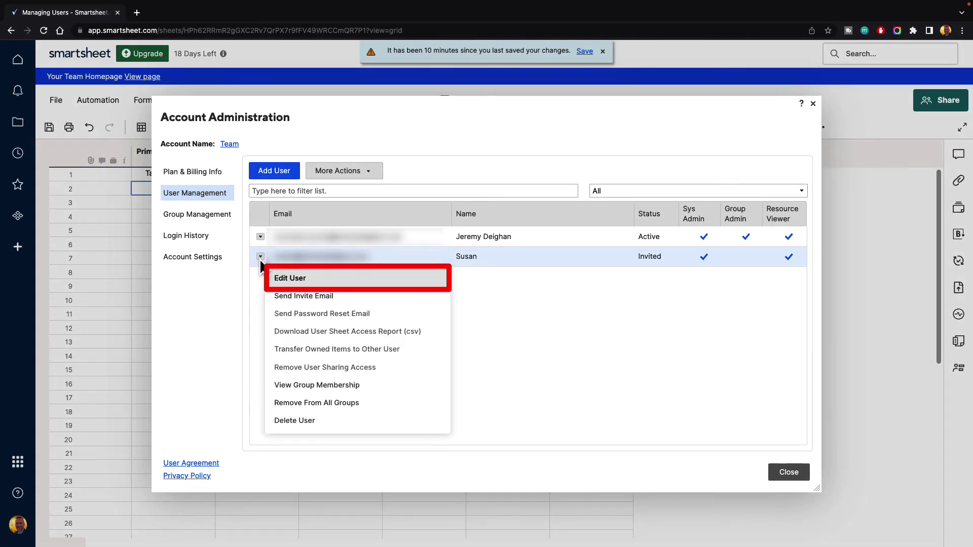
click(293, 281)
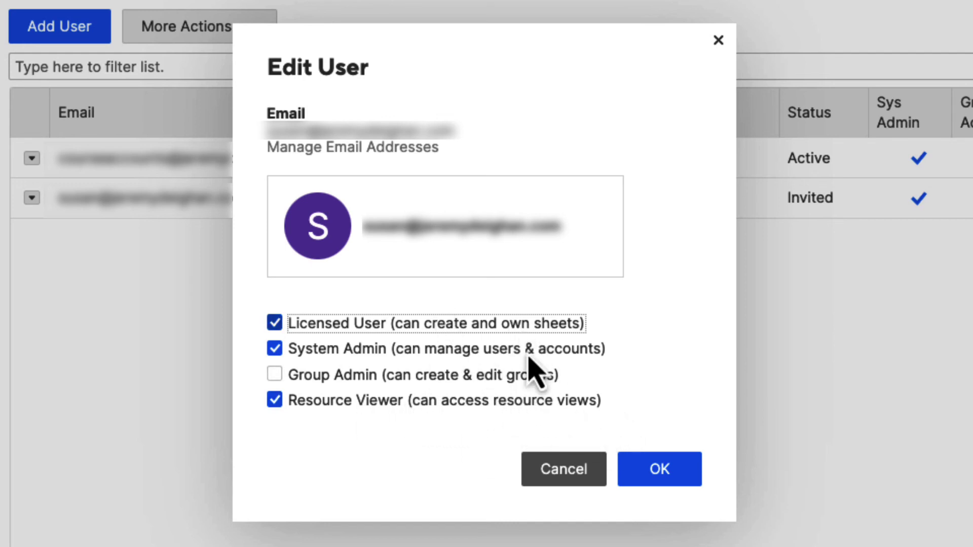
click(567, 472)
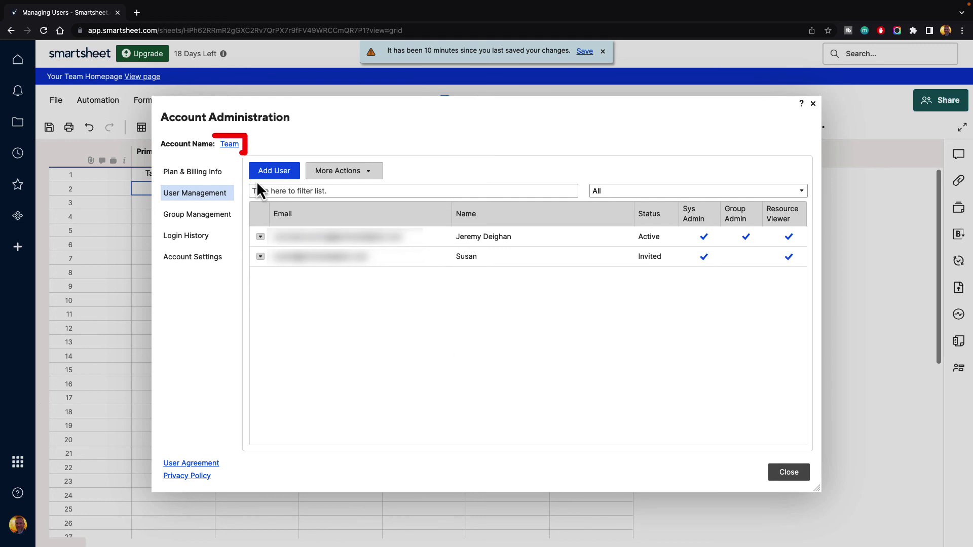
Rename the account from 'Team' to the owner's team name and save it
click(227, 144)
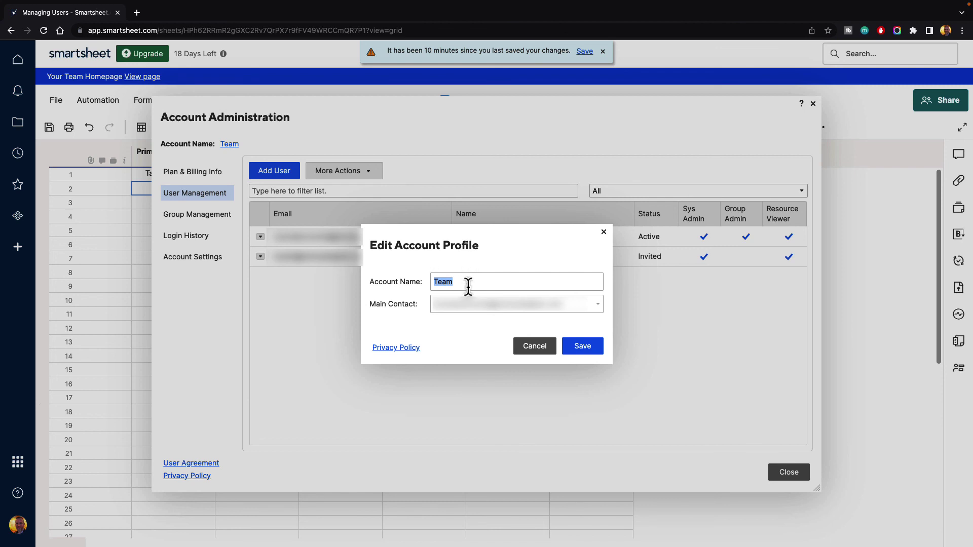
text(Jeremy's Team)
click(581, 345)
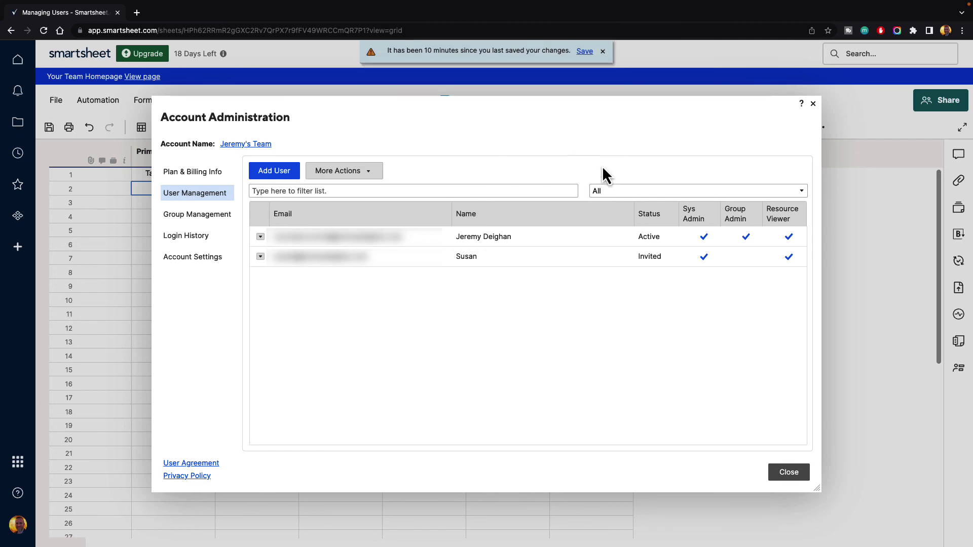
click(790, 479)
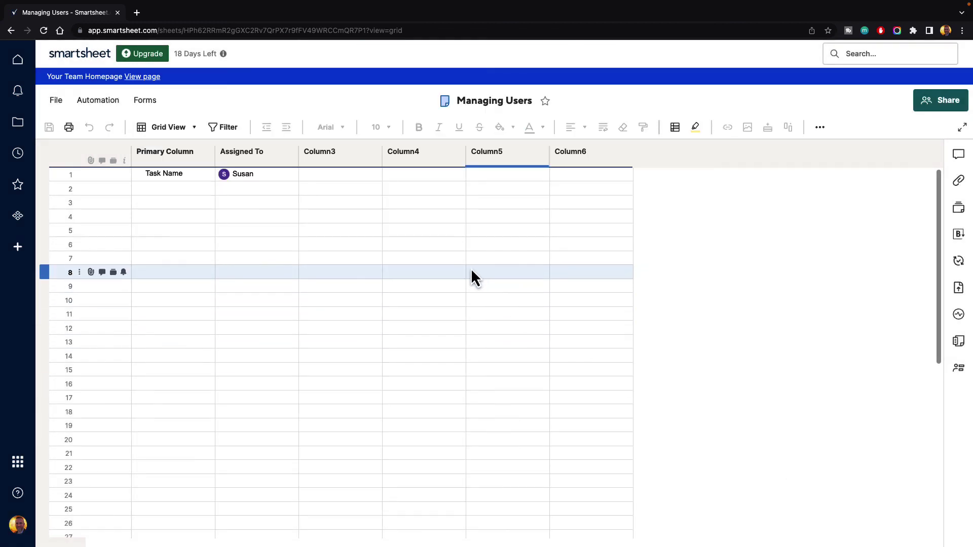